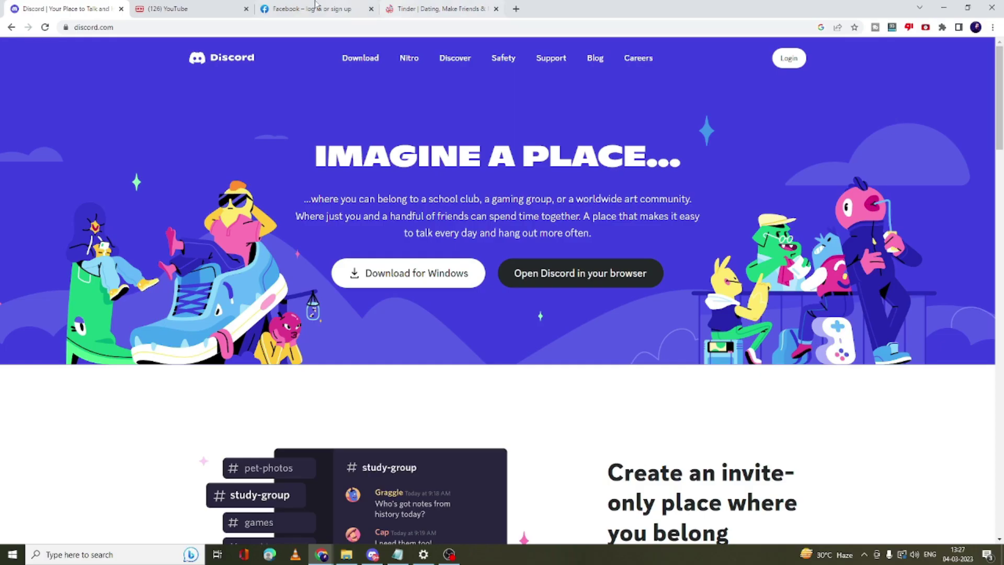
Look over the YouTube, Facebook and Tinder tabs, then return to Discord.
{"action": "left_click", "coordinate": [199, 8]}
{"action": "left_click", "coordinate": [294, 9]}
{"action": "left_click", "coordinate": [401, 11]}
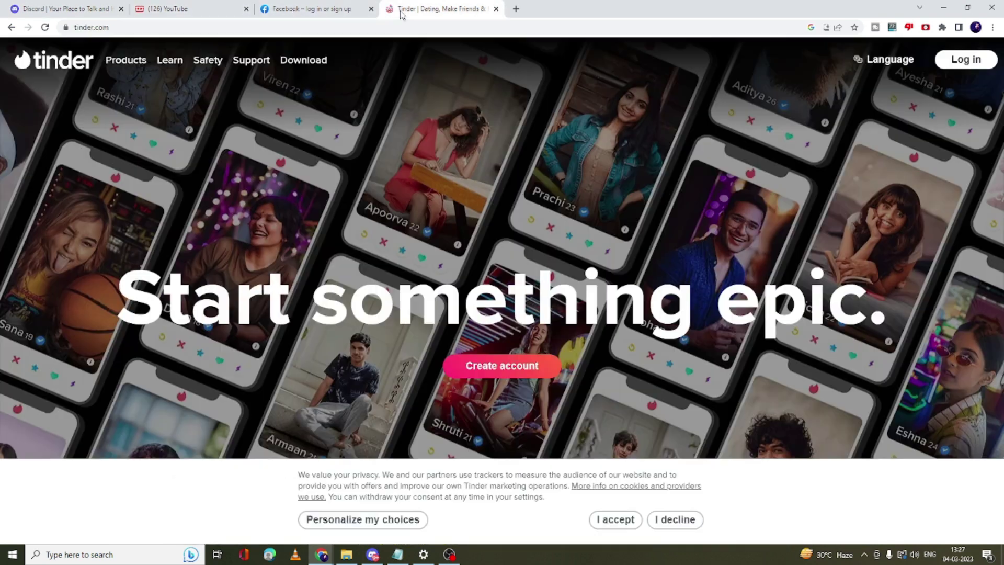
{"action": "left_click", "coordinate": [58, 8]}
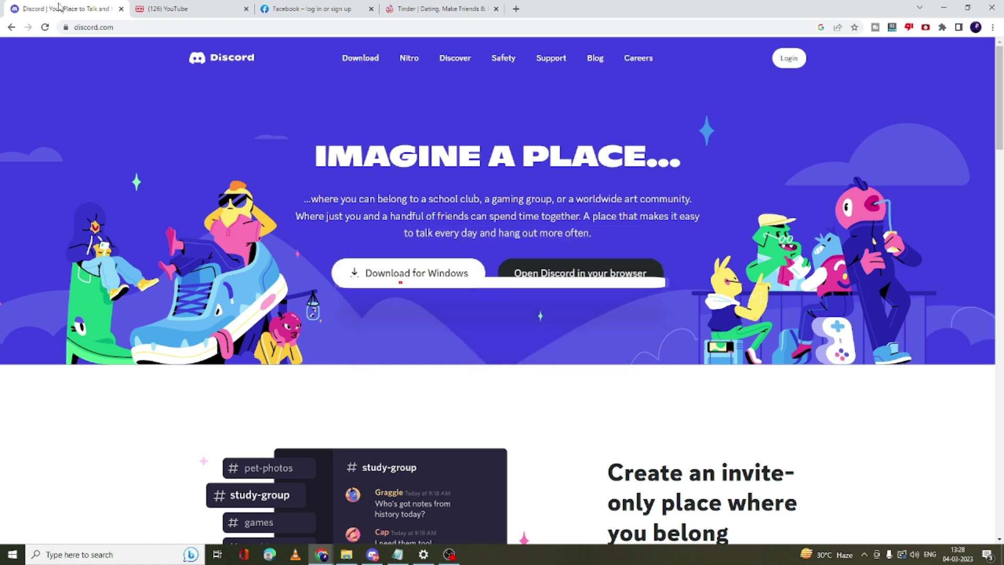
In a new tab, load google.com and search for 'block site'.
{"action": "left_click", "coordinate": [516, 8]}
{"action": "type", "text": "google.com"}
{"action": "key", "text": "Return"}
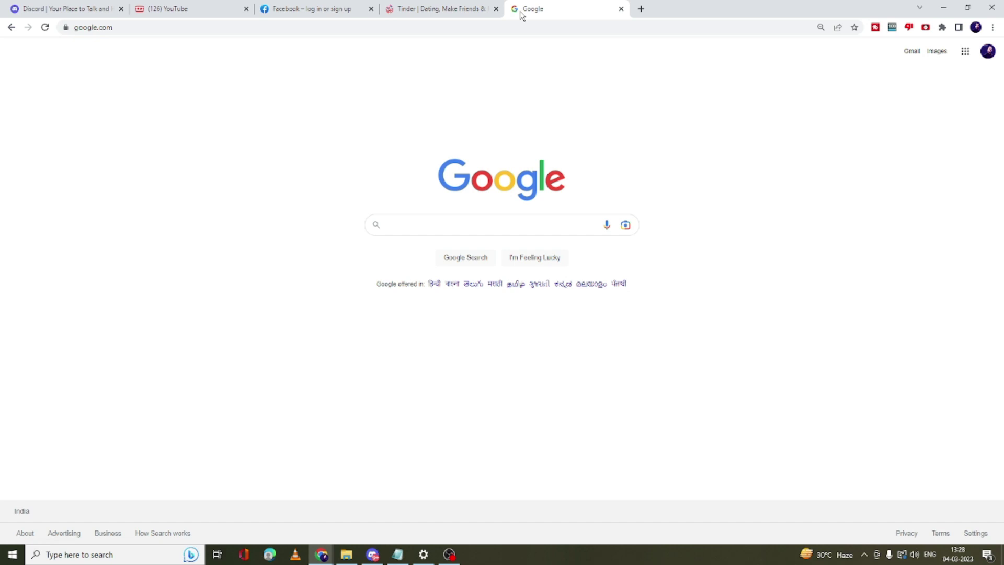
{"action": "type", "text": "block site"}
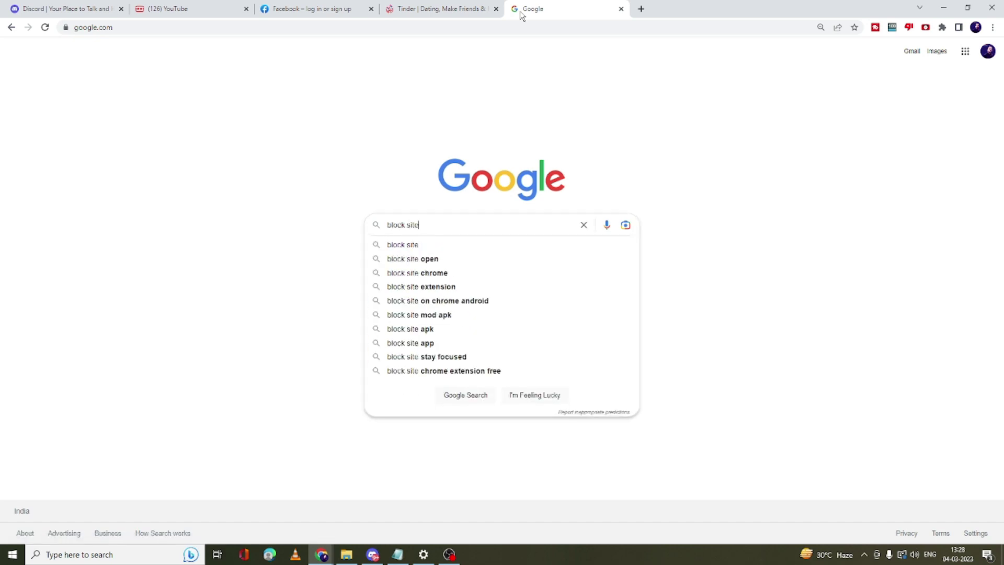
{"action": "key", "text": "Return"}
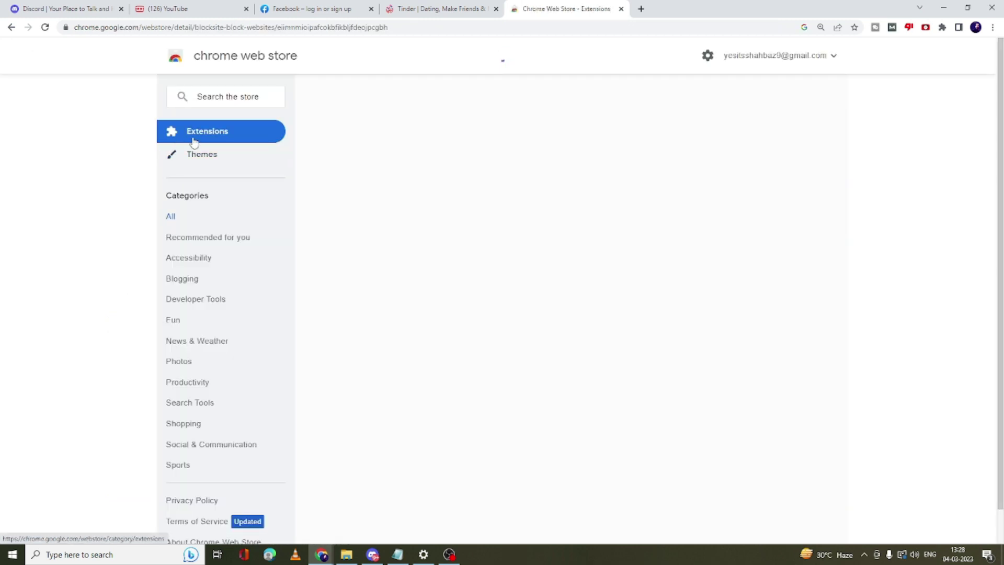
Add the BlockSite extension to Chrome, pin it to the toolbar and open its popup.
{"action": "left_click", "coordinate": [738, 147]}
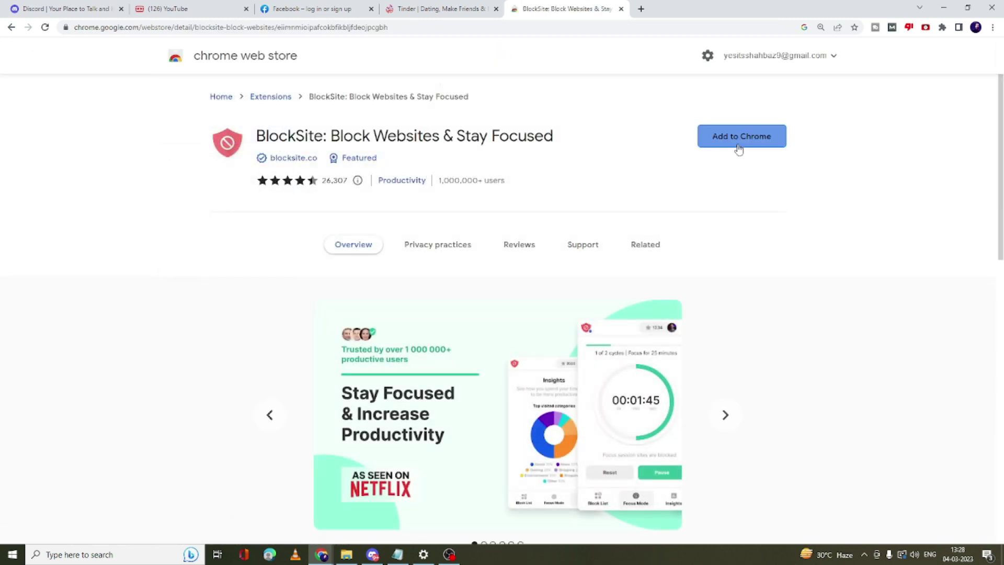
{"action": "left_click", "coordinate": [527, 129]}
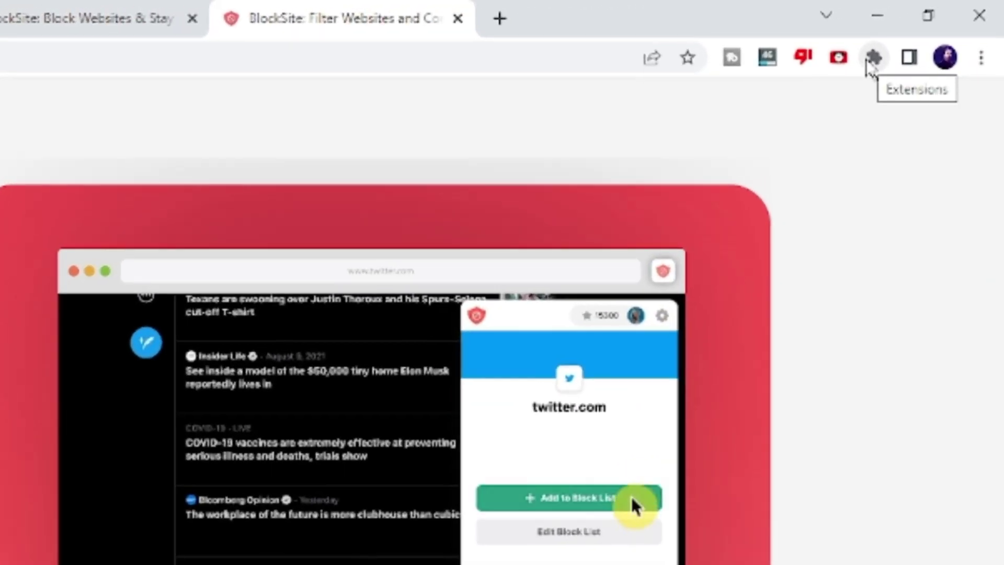
{"action": "left_click", "coordinate": [942, 29]}
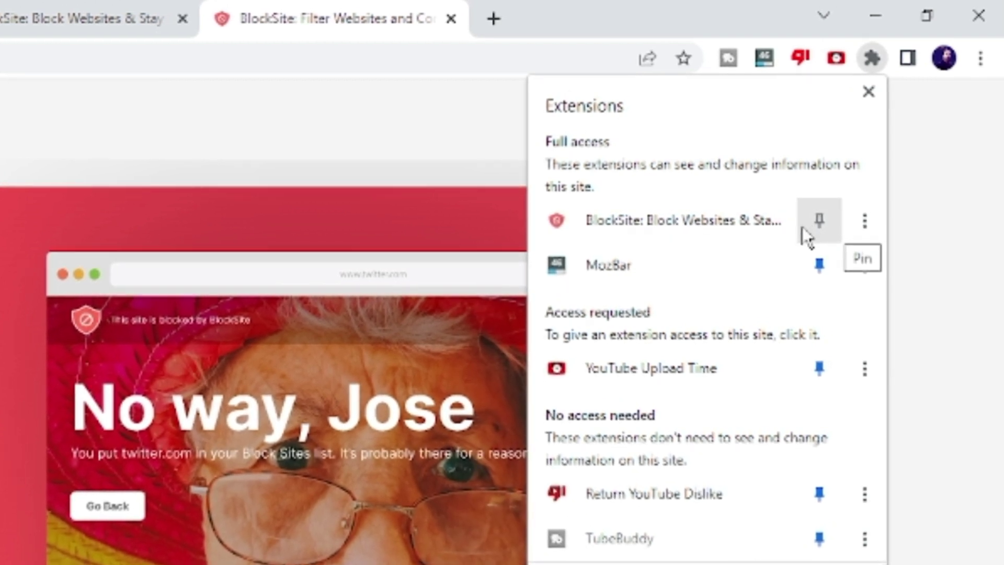
{"action": "left_click", "coordinate": [819, 221]}
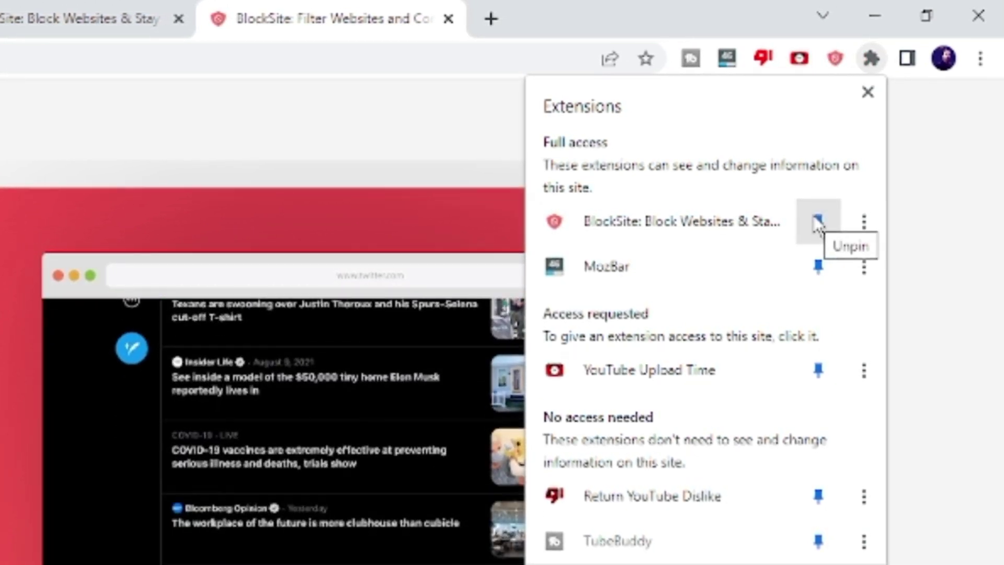
{"action": "left_click", "coordinate": [851, 72]}
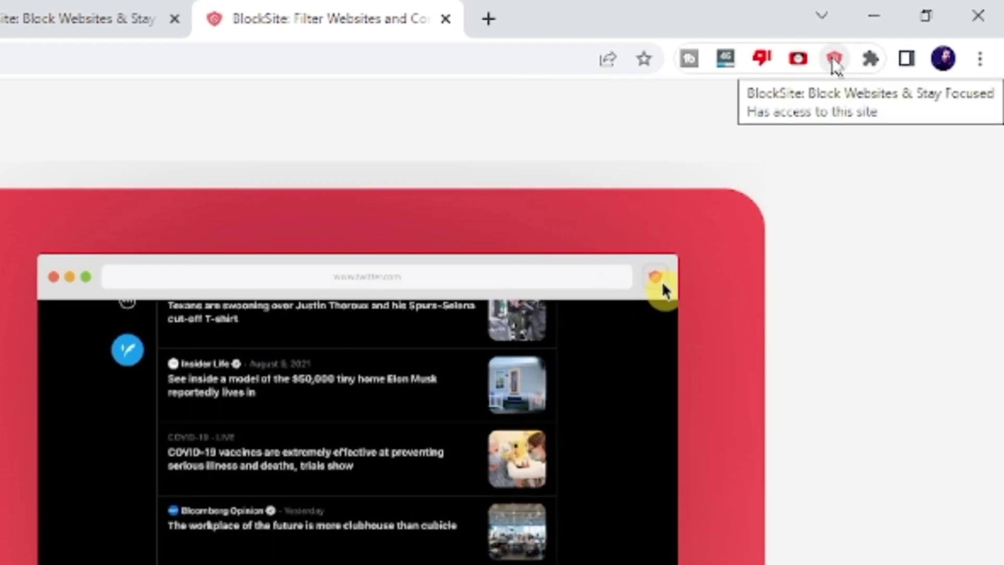
{"action": "left_click", "coordinate": [834, 60]}
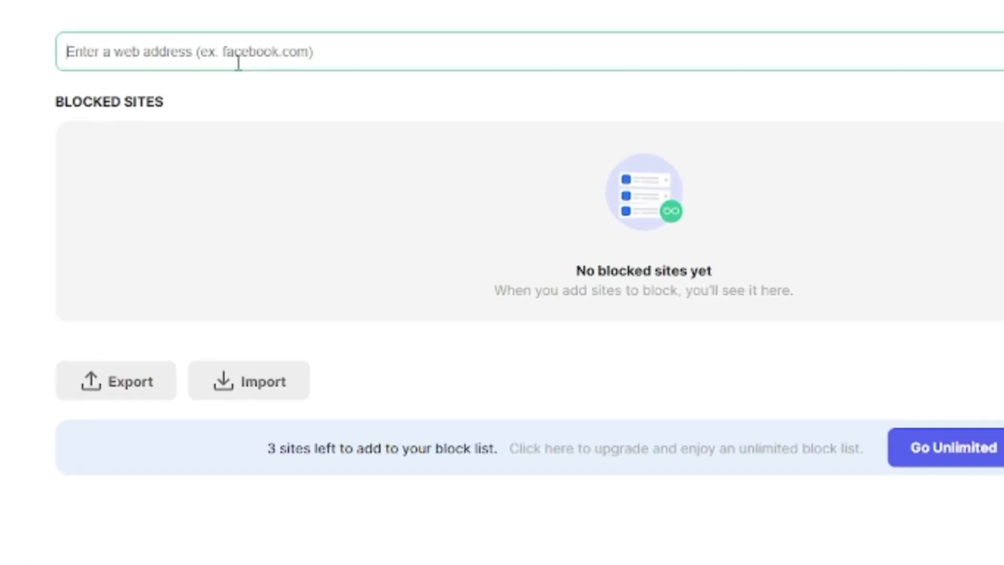
Paste and add discord.com, youtube.com and tinder.com as blocked sites in BlockSite.
{"action": "type", "text": "https://discord.com/"}
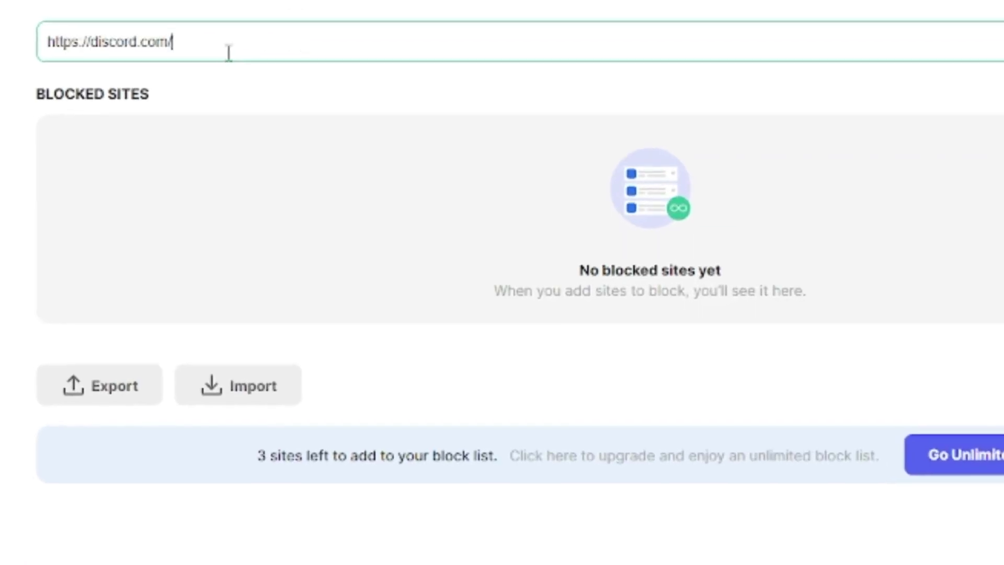
{"action": "left_click", "coordinate": [884, 150]}
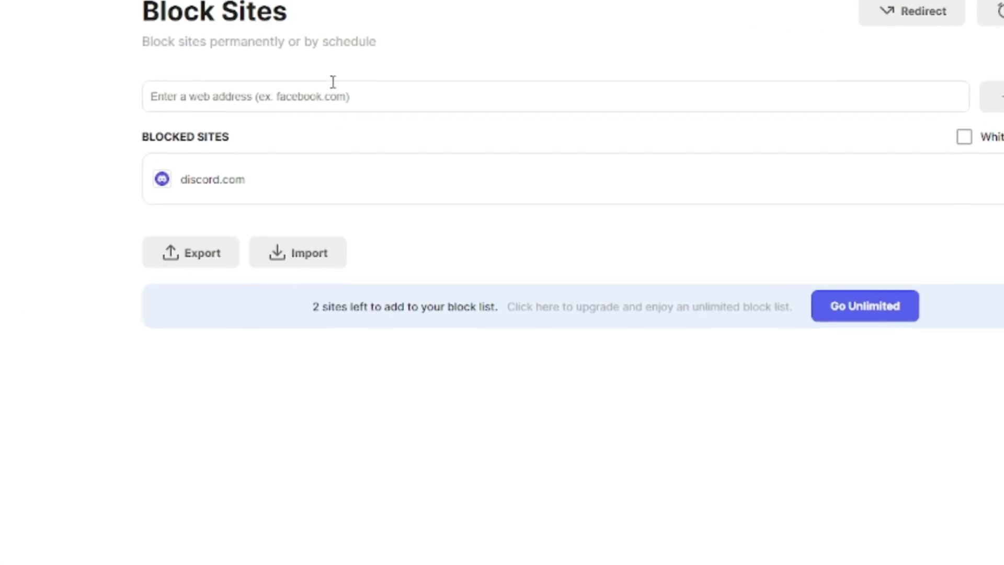
{"action": "left_click", "coordinate": [340, 104]}
{"action": "type", "text": "https://www.youtube.com/"}
{"action": "key", "text": "Return"}
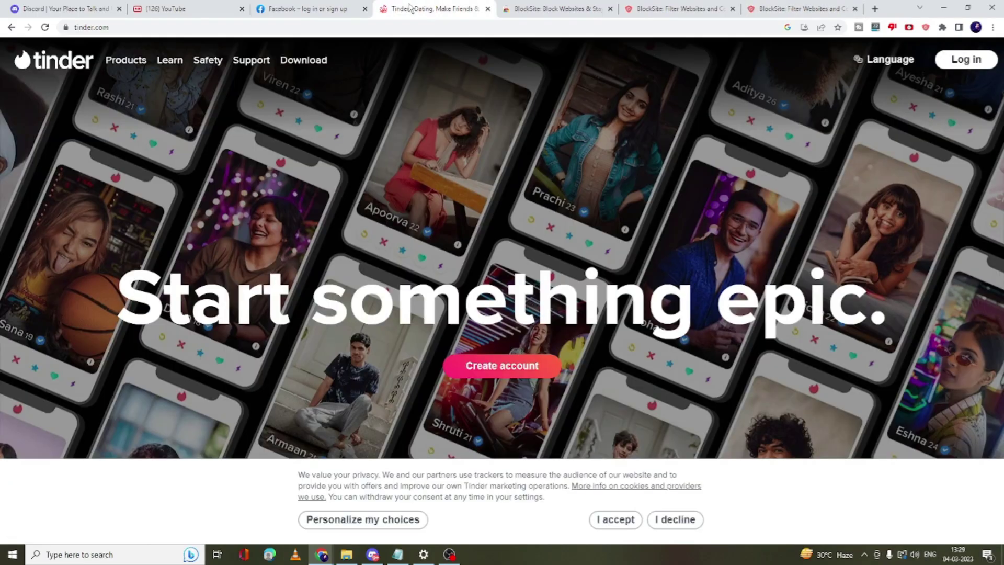
{"action": "left_click", "coordinate": [353, 26]}
{"action": "key", "text": "ctrl+c"}
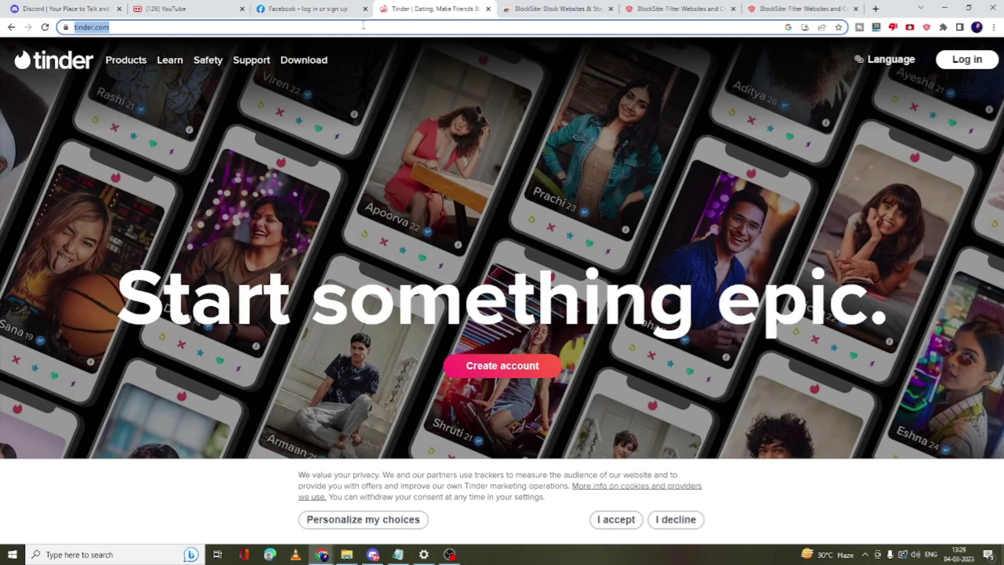
{"action": "left_click", "coordinate": [803, 8]}
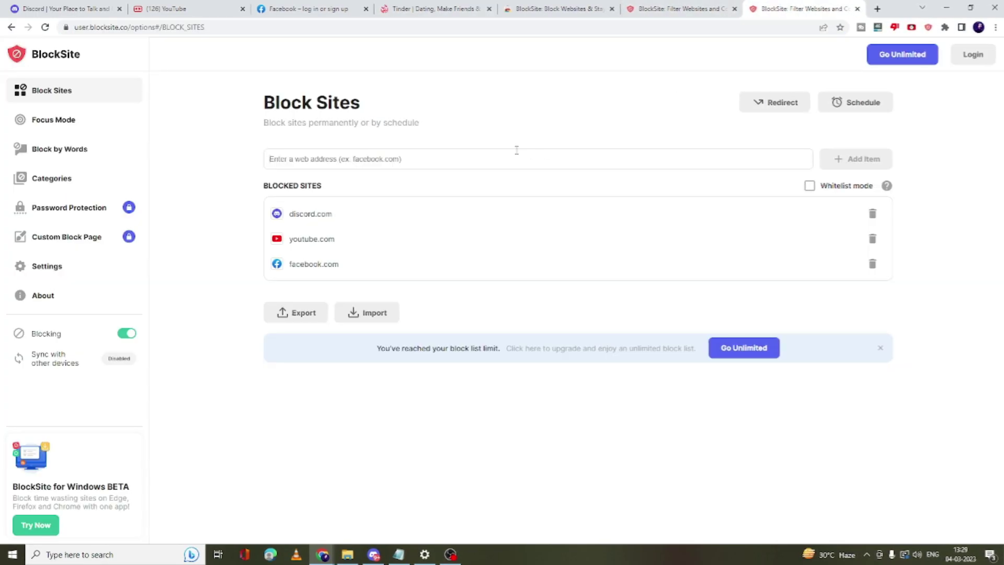
{"action": "left_click", "coordinate": [517, 156]}
{"action": "key", "text": "ctrl+v"}
{"action": "left_click", "coordinate": [866, 160]}
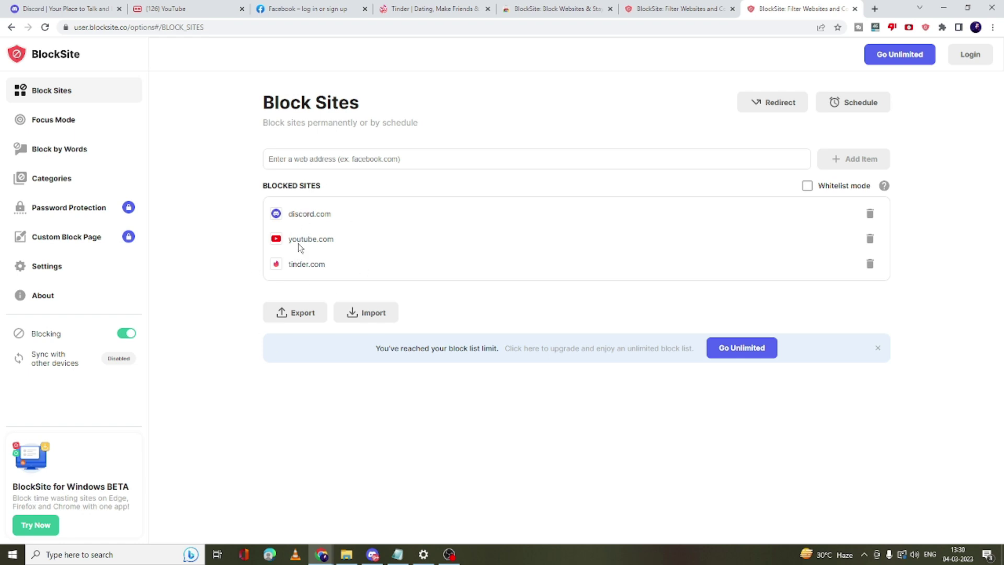
Reload the Discord and YouTube tabs to confirm BlockSite's blocked page appears.
{"action": "left_click", "coordinate": [66, 10]}
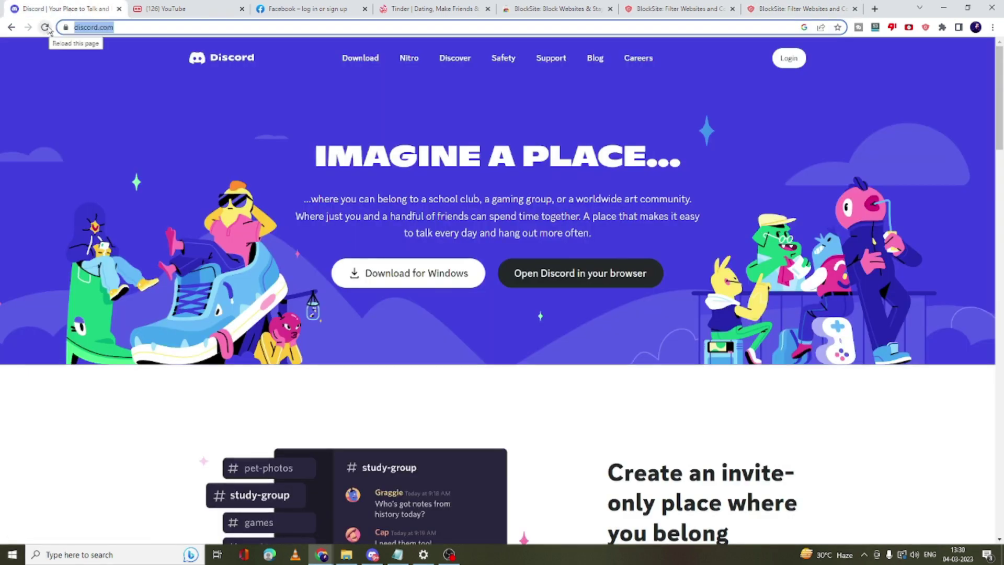
{"action": "left_click", "coordinate": [45, 28]}
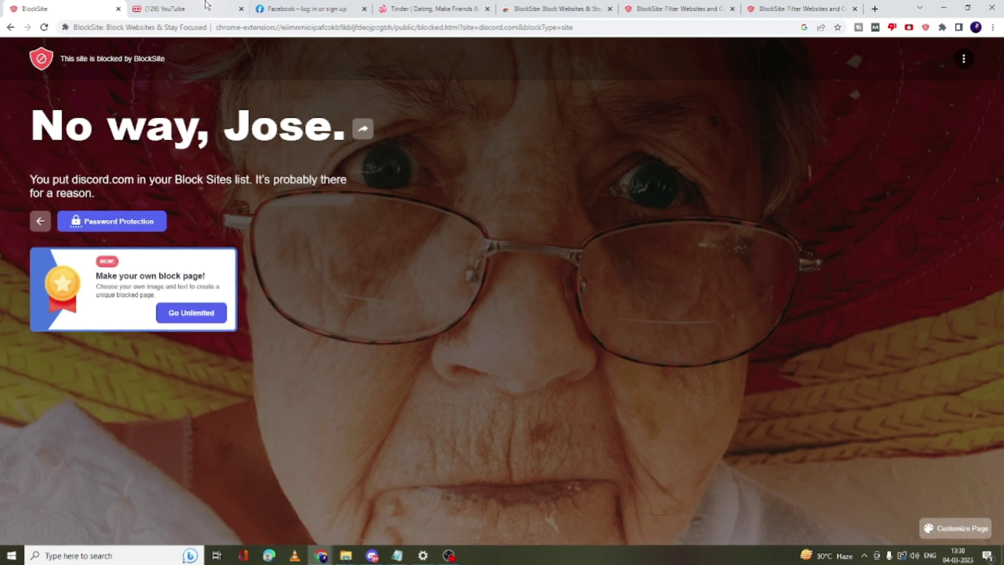
{"action": "left_click", "coordinate": [182, 10]}
{"action": "left_click", "coordinate": [44, 27]}
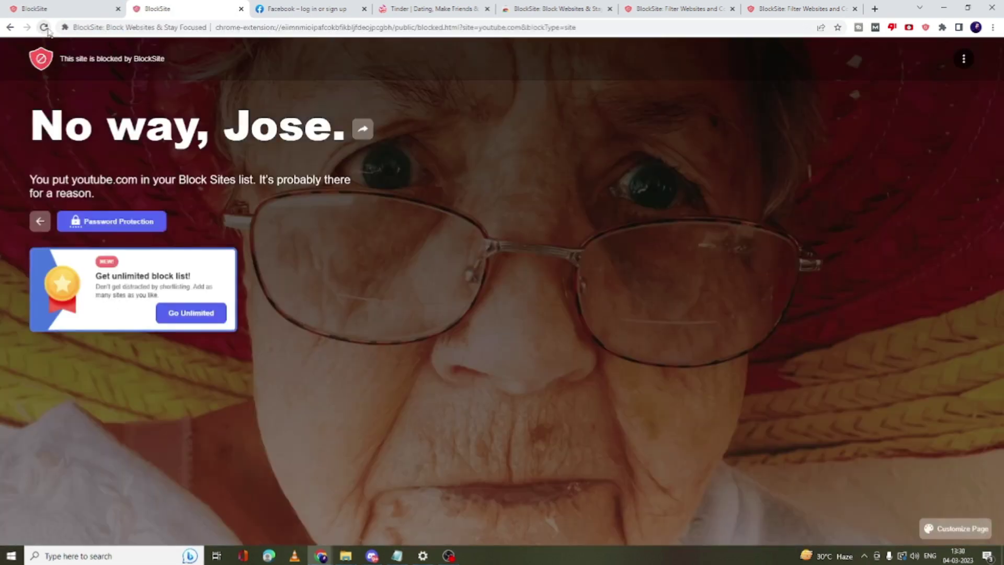
{"action": "key", "text": "ctrl+Tab"}
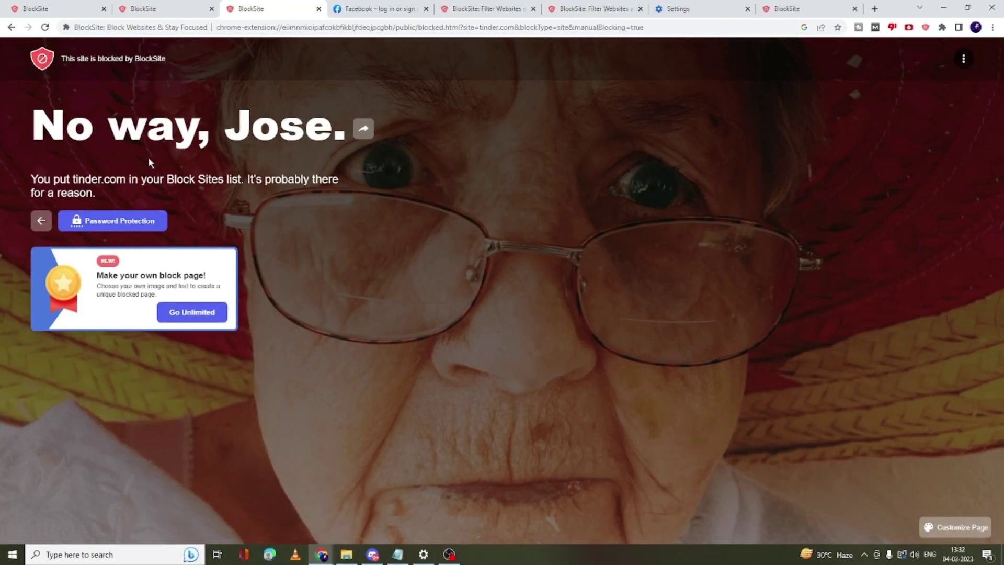
Delete youtube.com from BlockSite's blocked sites and select the blocked YouTube tab's address.
{"action": "left_click", "coordinate": [602, 12]}
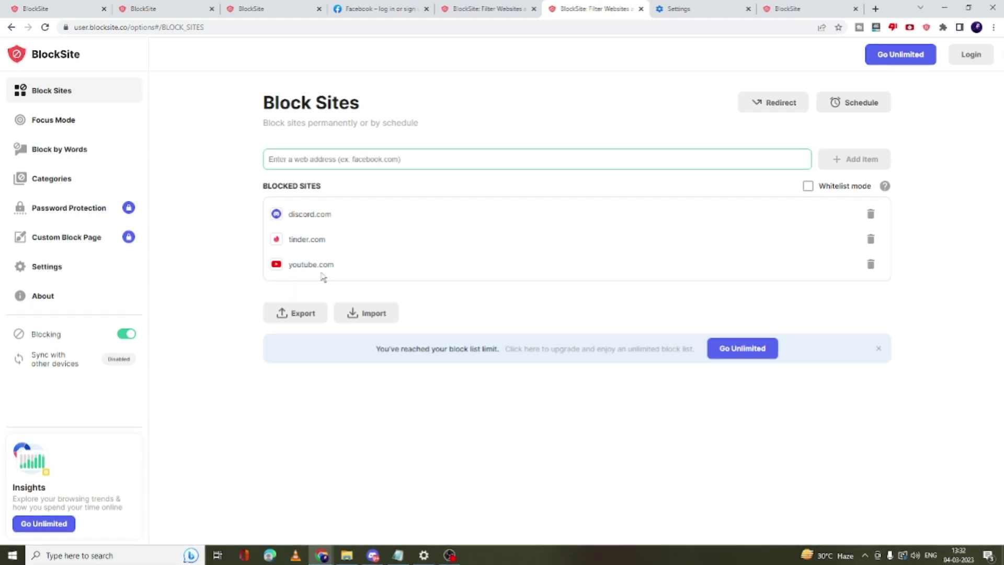
{"action": "left_click", "coordinate": [871, 265]}
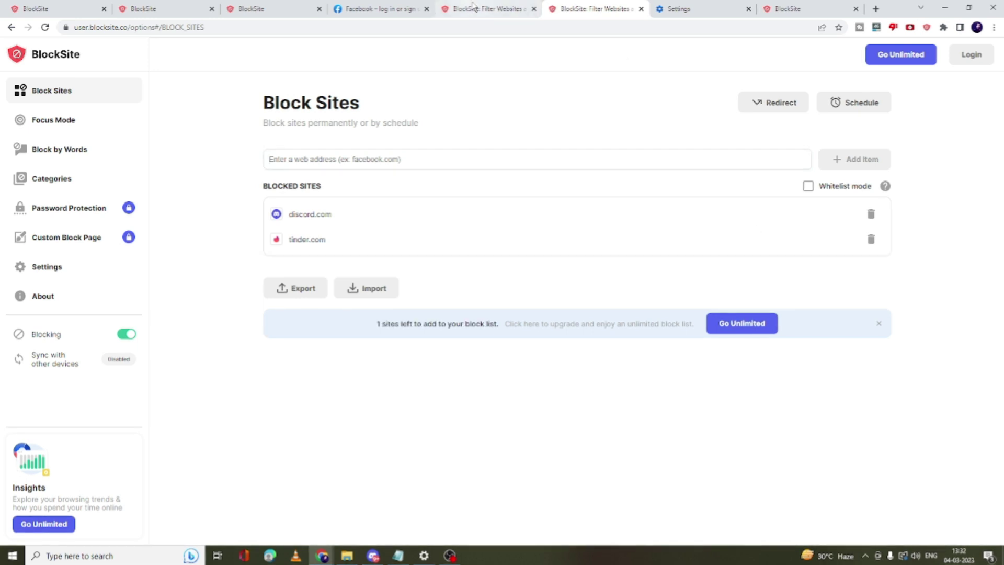
{"action": "left_click", "coordinate": [780, 8]}
{"action": "left_click", "coordinate": [700, 30]}
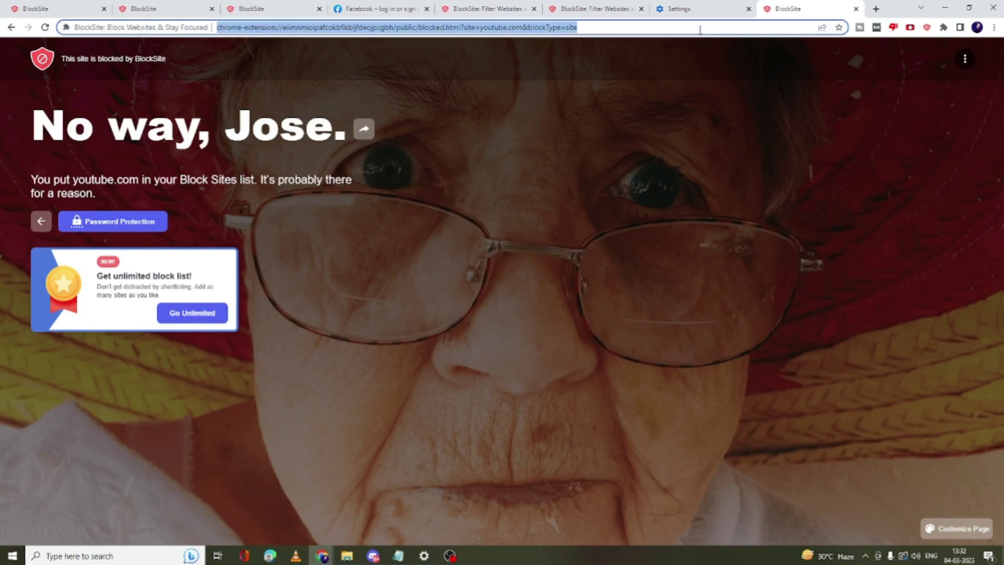
Reload the now-unblocked YouTube page, then close the site settings tab.
{"action": "key", "text": "Return"}
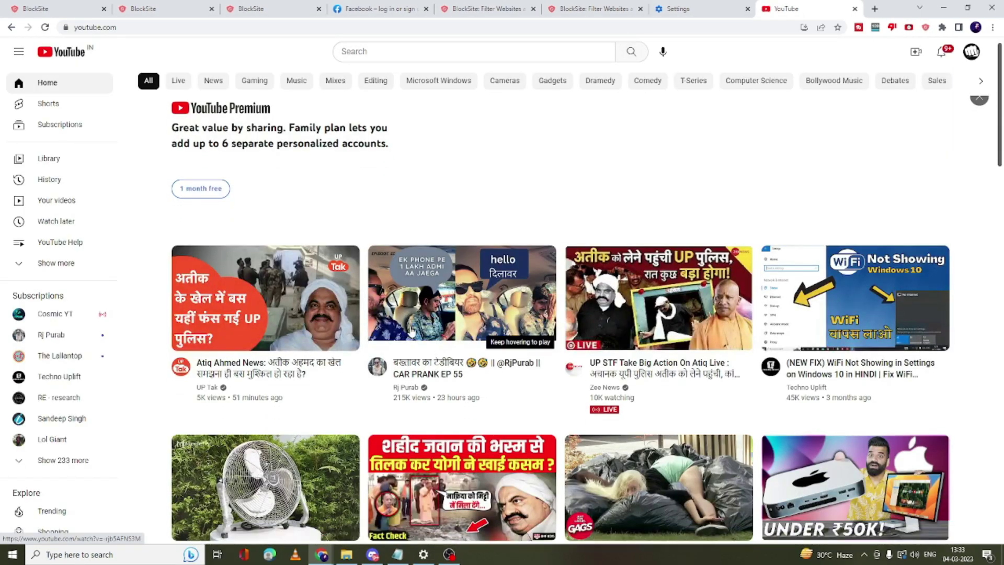
{"action": "scroll", "coordinate": [523, 313], "scroll_direction": "down", "scroll_amount": 8}
{"action": "key", "text": "ctrl+shift+Tab"}
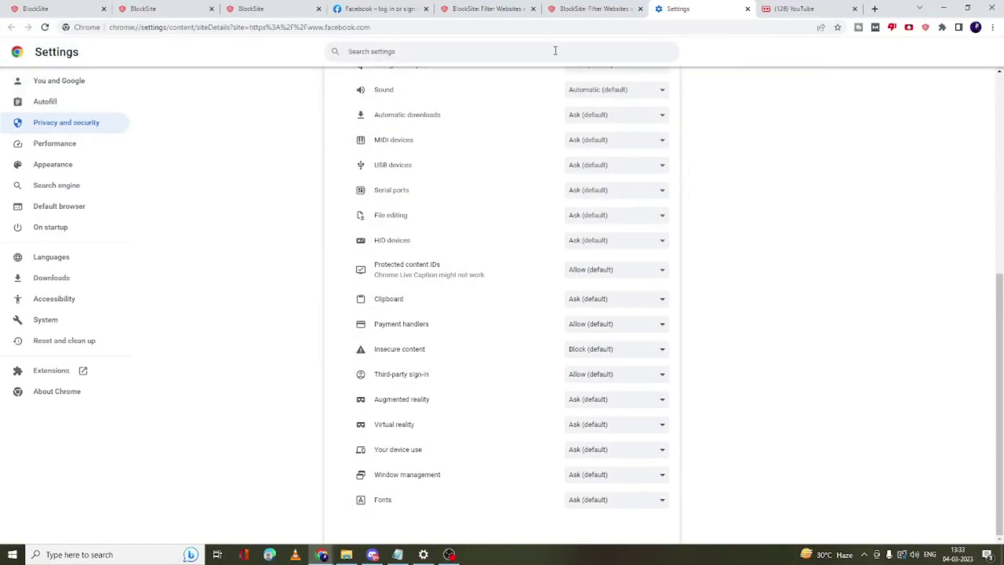
{"action": "key", "text": "ctrl+w"}
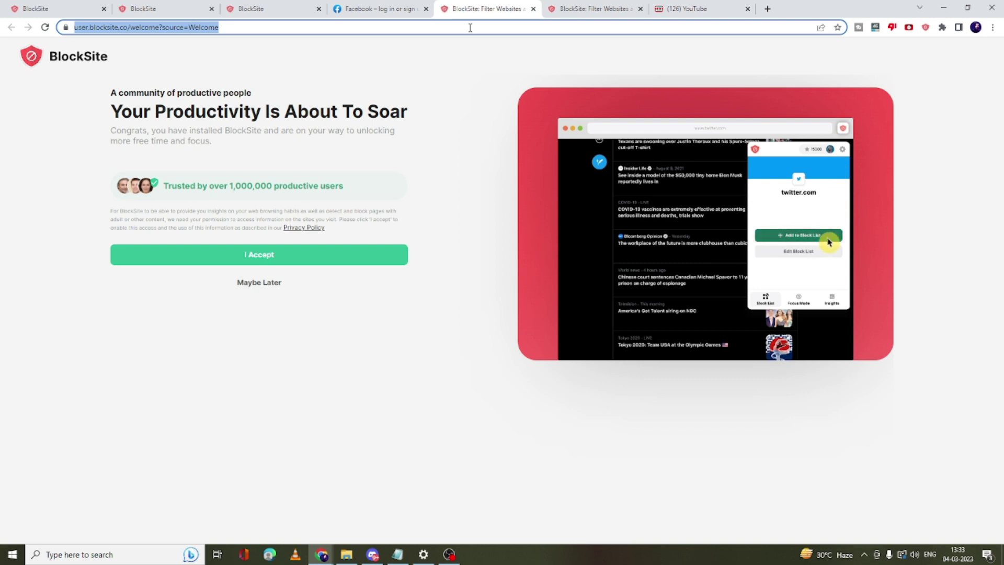
Load youtube.com in the former BlockSite welcome tab to see the home feed.
{"action": "type", "text": "youtube.com"}
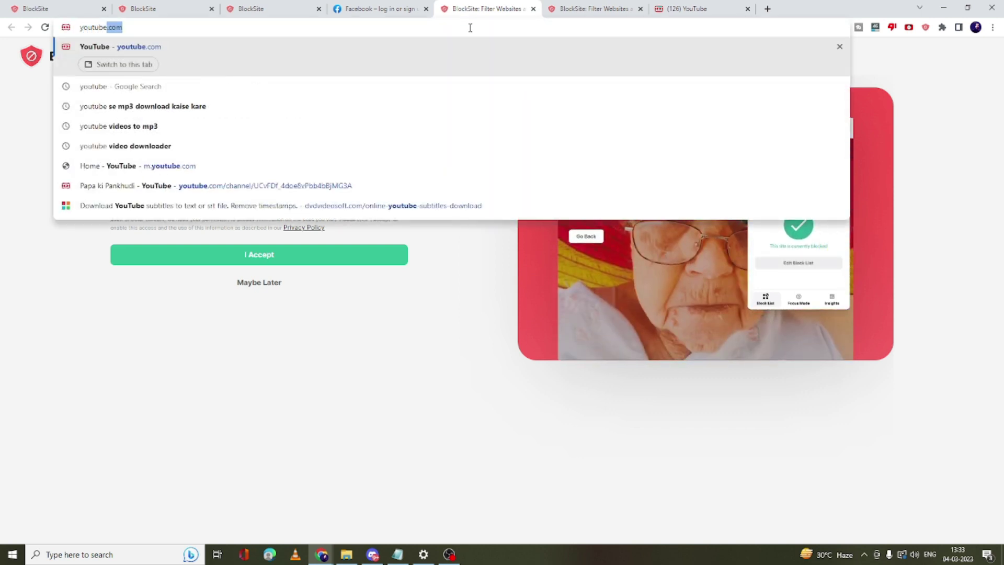
{"action": "key", "text": "Return"}
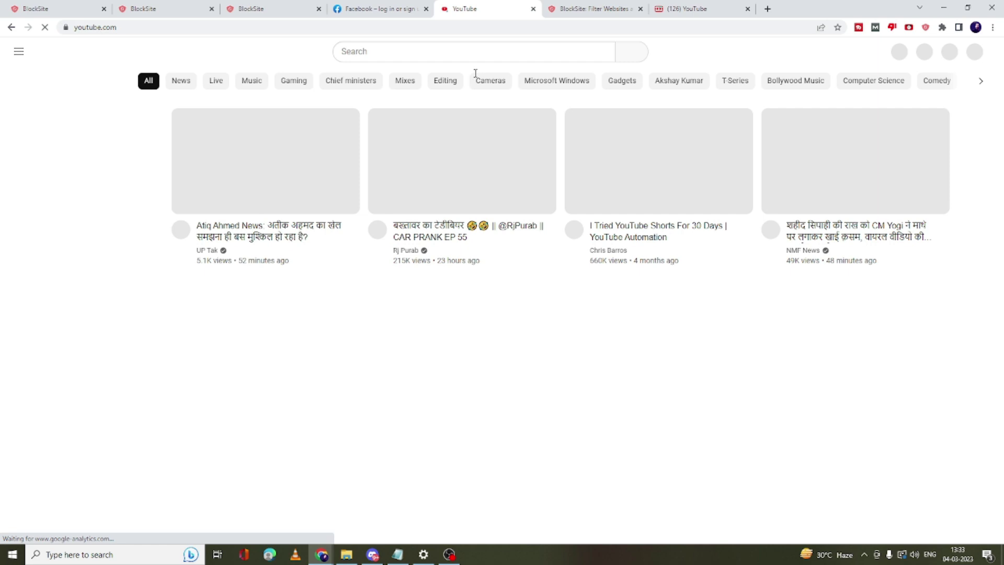
{"action": "scroll", "coordinate": [444, 108], "scroll_direction": "down", "scroll_amount": 2}
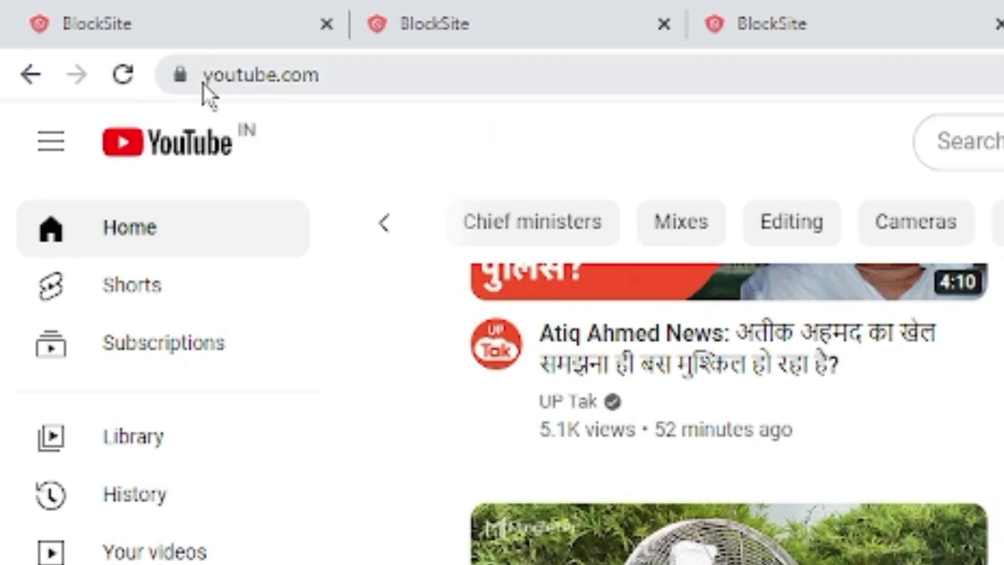
{"action": "left_click", "coordinate": [178, 82]}
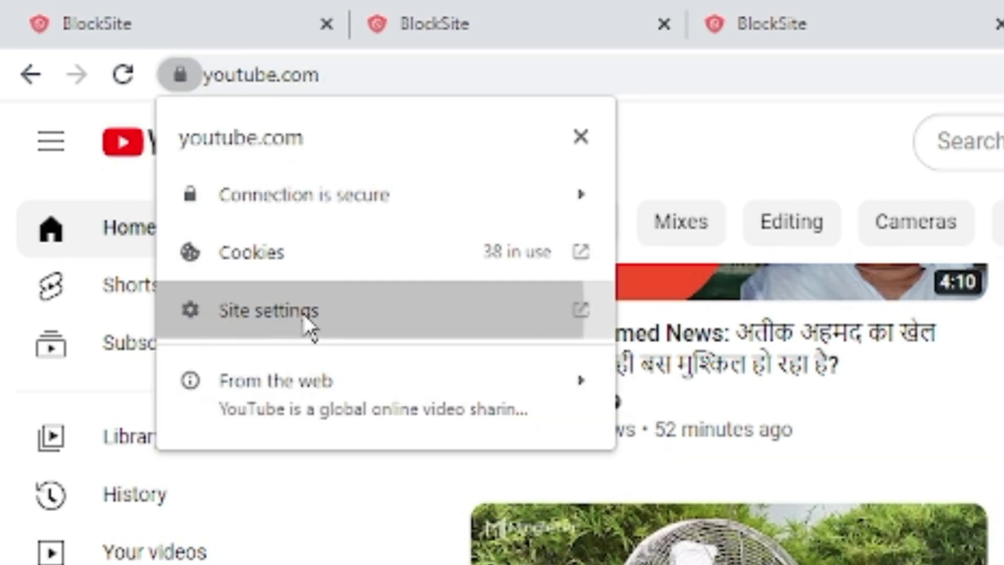
{"action": "left_click", "coordinate": [302, 312]}
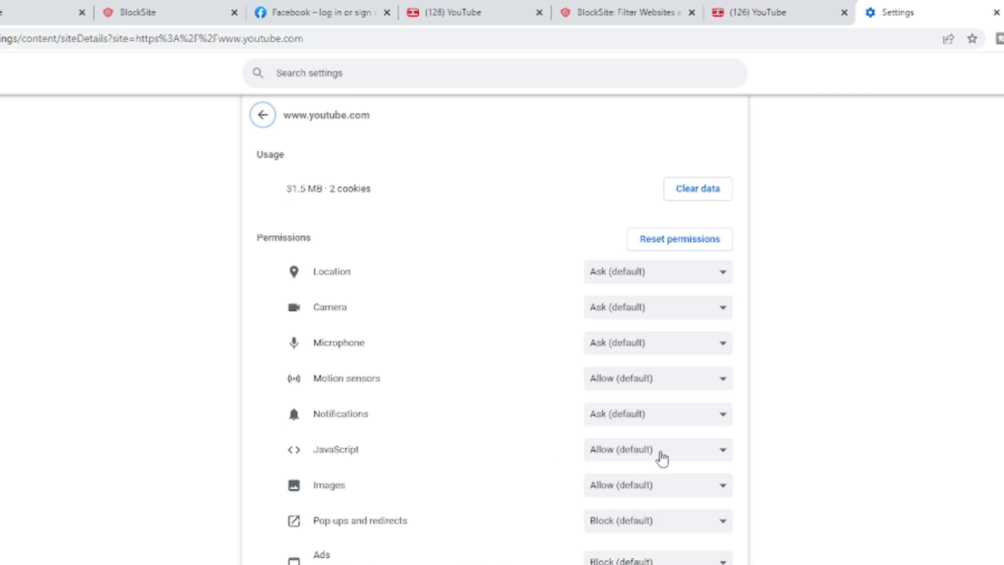
{"action": "left_click", "coordinate": [698, 451]}
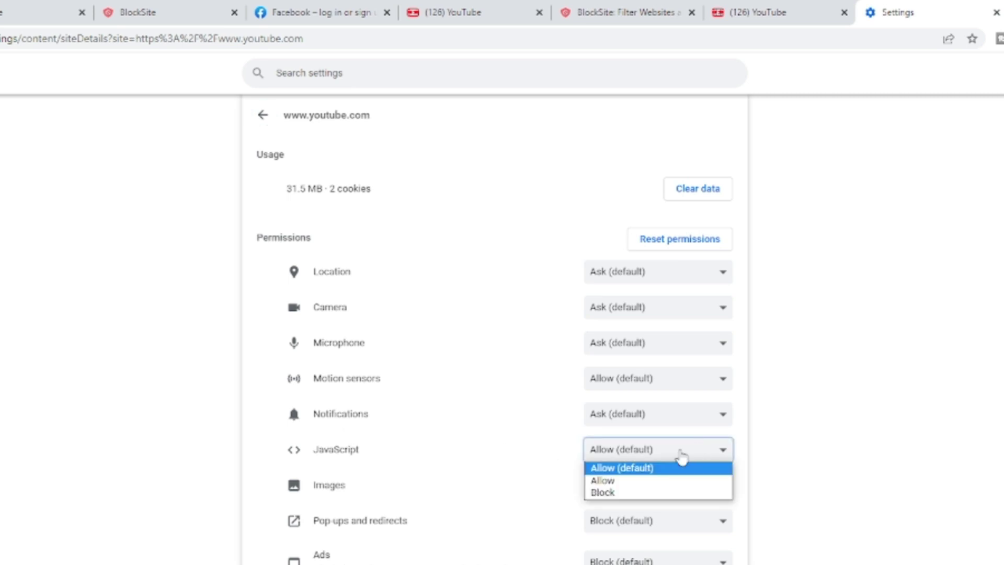
{"action": "left_click", "coordinate": [612, 494]}
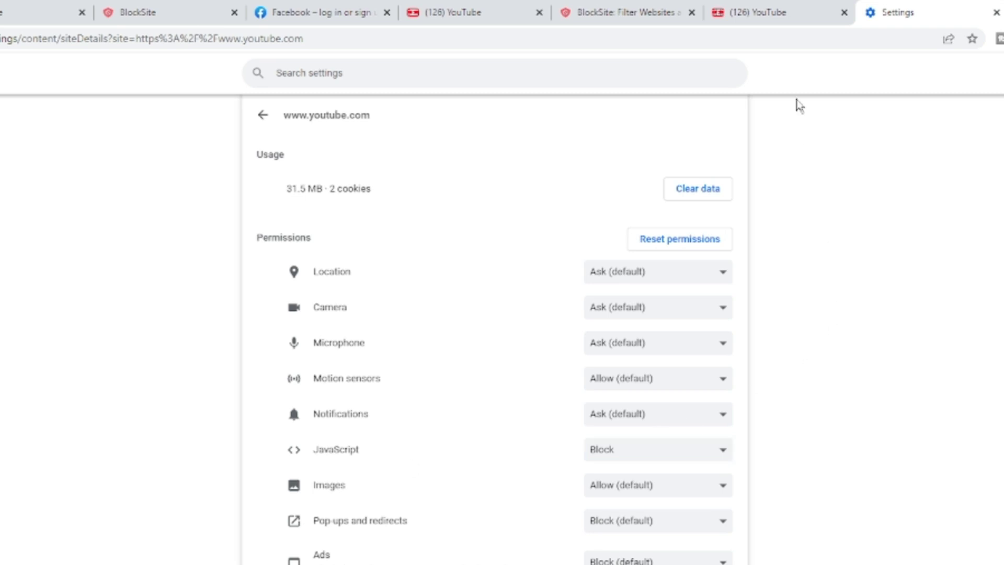
{"action": "left_click", "coordinate": [759, 12]}
Reload YouTube with F5 to see only empty placeholder cards.
{"action": "key", "text": "F5"}
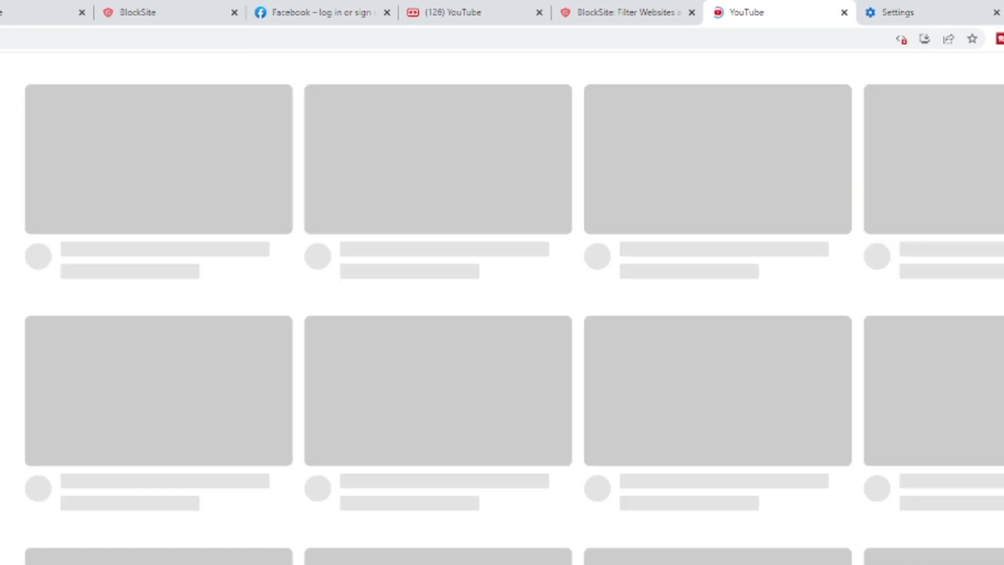